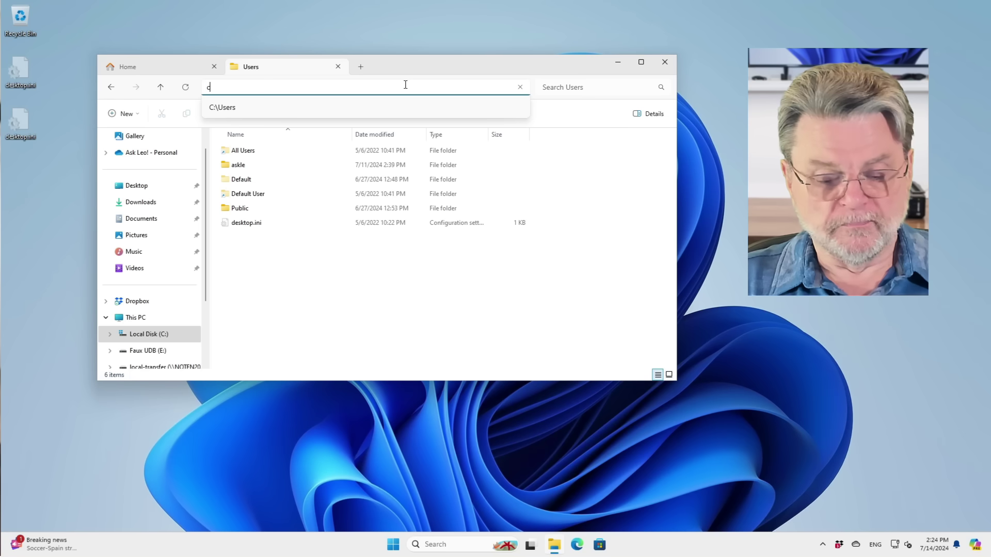
Step: Browse via C:\users into the user's profile and open its Documents folder, then go back to Home
{"action": "type", "text": "c:\\users"}
{"action": "key", "text": "Return"}
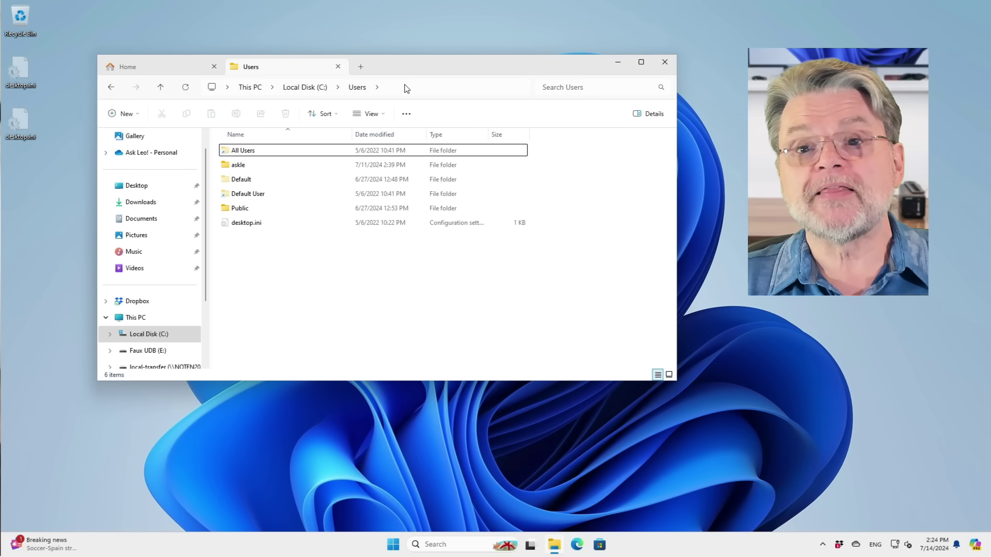
{"action": "double_click", "coordinate": [238, 166]}
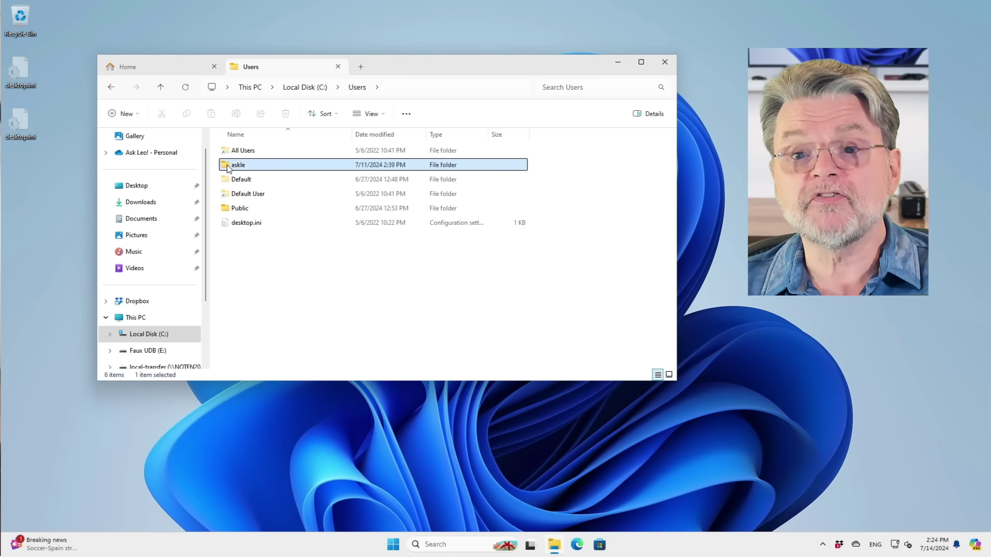
{"action": "mouse_move", "coordinate": [278, 225]}
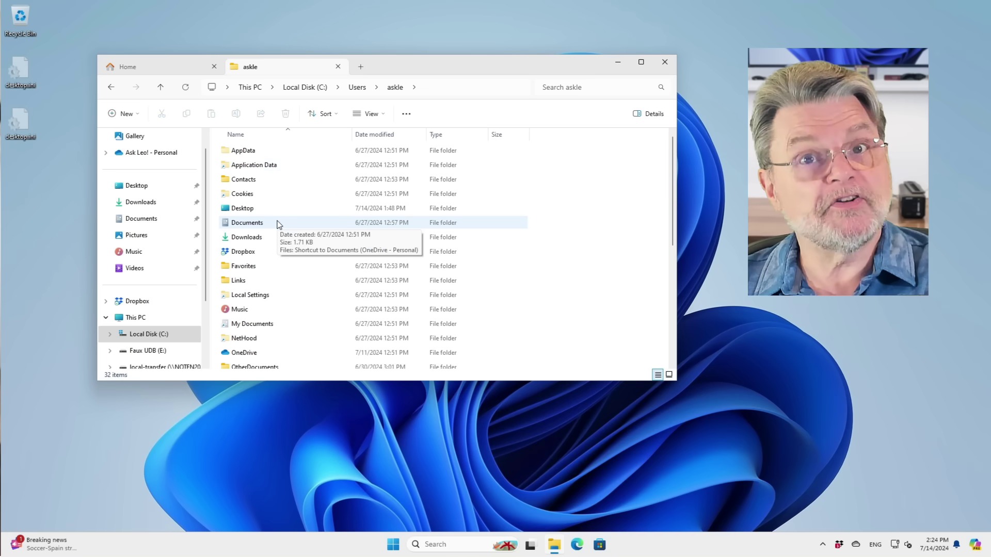
{"action": "double_click", "coordinate": [279, 224]}
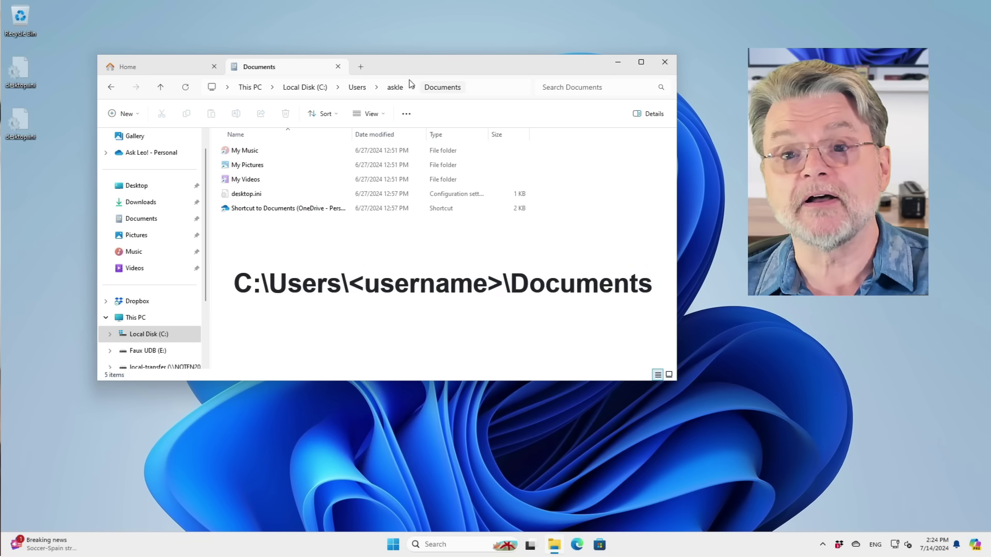
{"action": "left_click", "coordinate": [147, 67]}
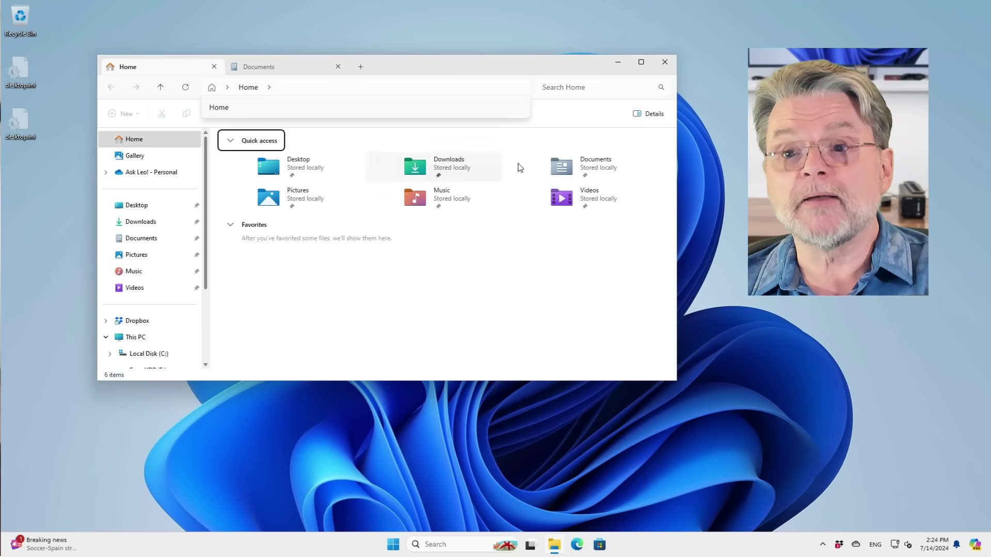
Step: Open the Documents tile pinned under Quick access in the first tab
{"action": "double_click", "coordinate": [596, 172]}
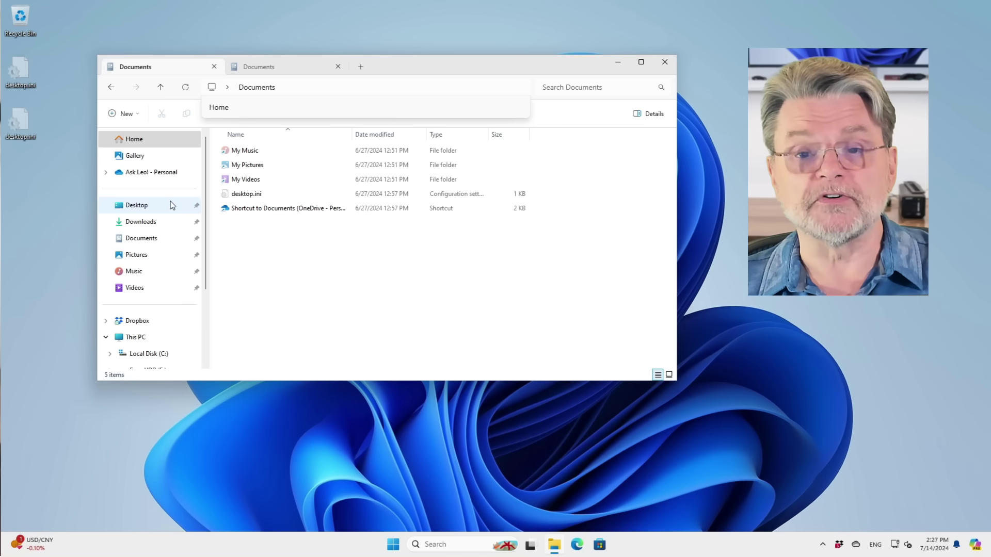
Step: Unpin Desktop, Downloads and Documents from Quick access
{"action": "right_click", "coordinate": [175, 206]}
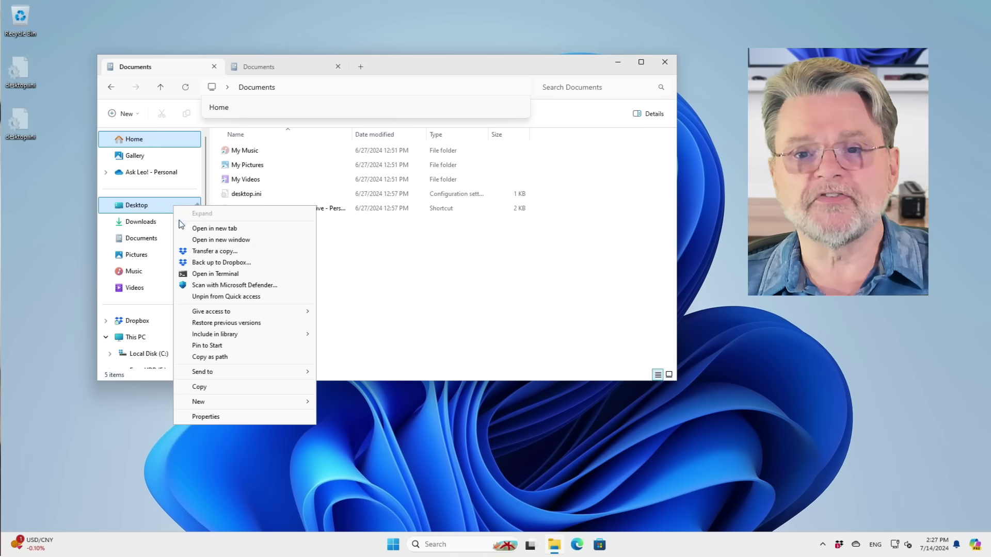
{"action": "left_click", "coordinate": [221, 296]}
{"action": "right_click", "coordinate": [163, 207]}
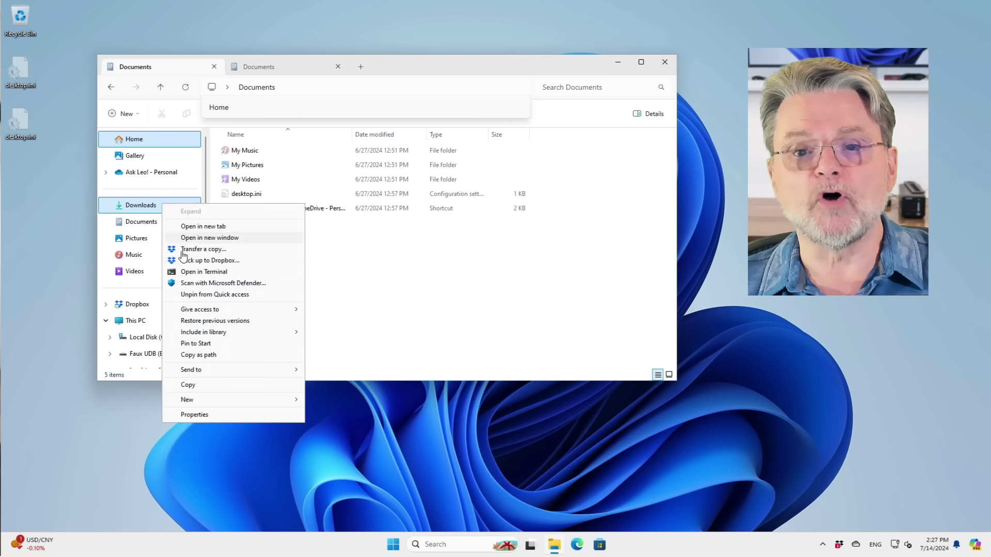
{"action": "left_click", "coordinate": [212, 294]}
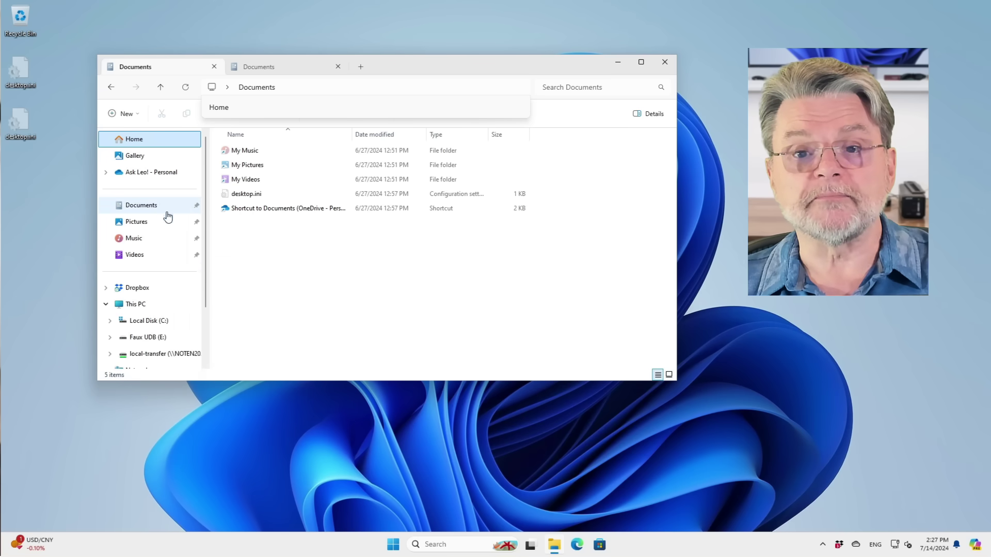
{"action": "right_click", "coordinate": [161, 209]}
{"action": "left_click", "coordinate": [222, 297]}
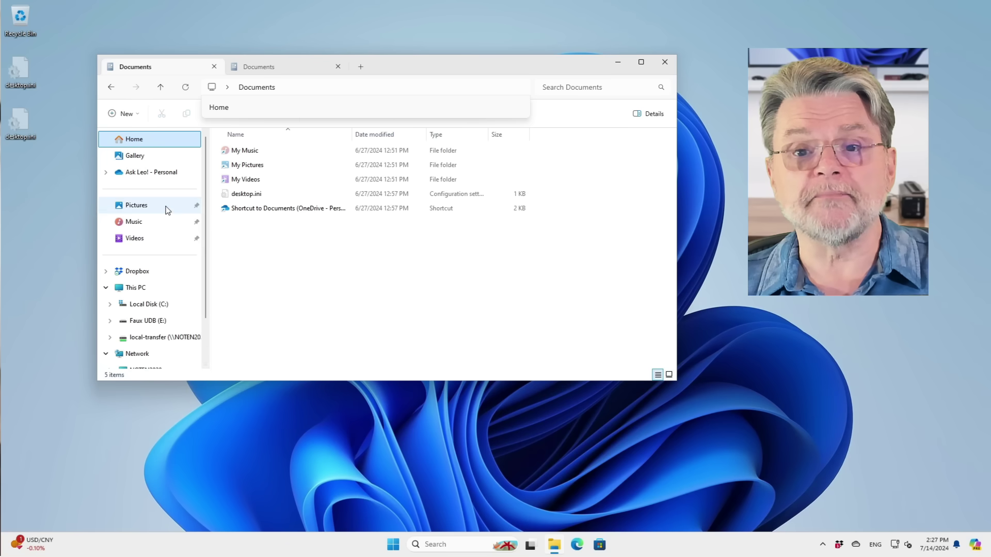
Step: Unpin Pictures, Music and Videos from Quick access and return to the empty Home view
{"action": "right_click", "coordinate": [168, 208]}
{"action": "left_click", "coordinate": [217, 358]}
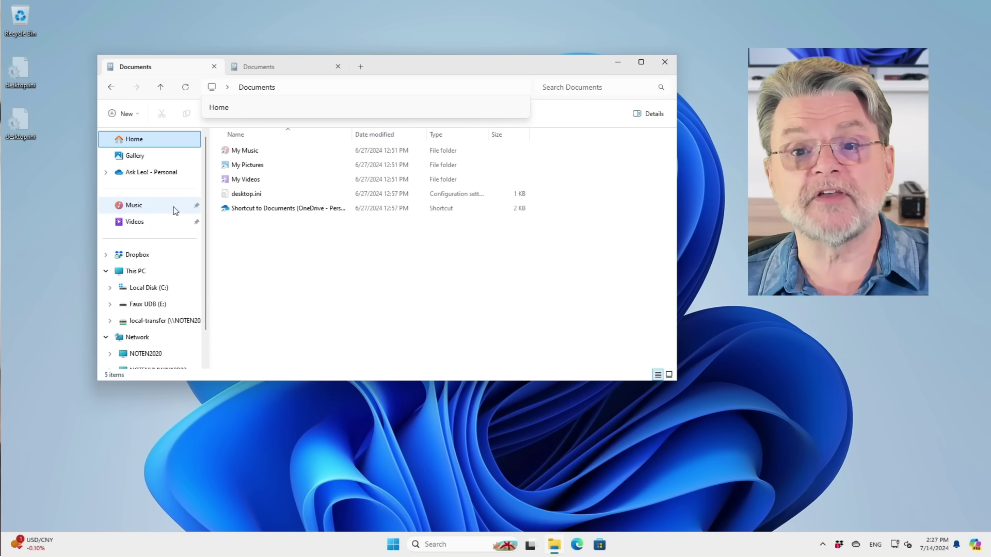
{"action": "right_click", "coordinate": [175, 206]}
{"action": "left_click", "coordinate": [221, 298]}
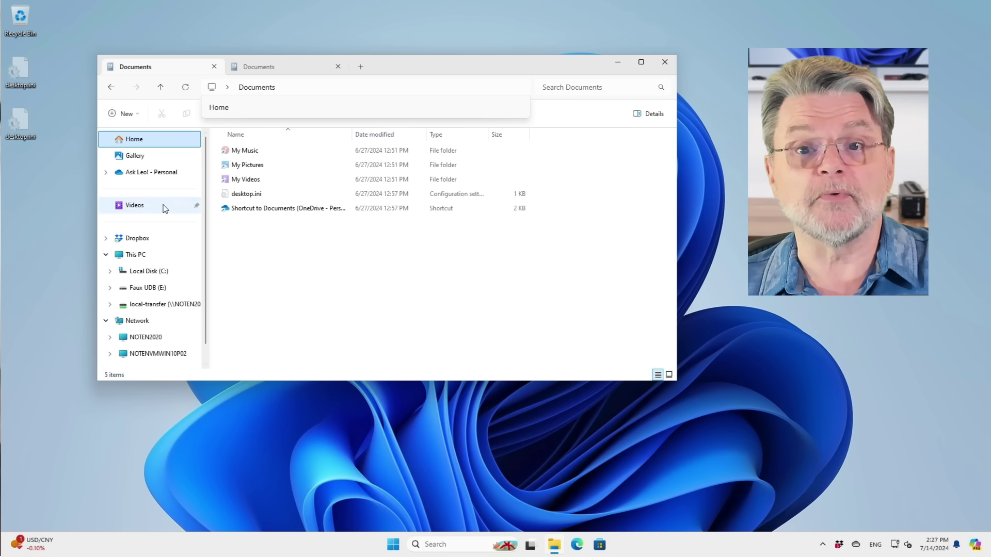
{"action": "right_click", "coordinate": [163, 206]}
{"action": "left_click", "coordinate": [237, 298]}
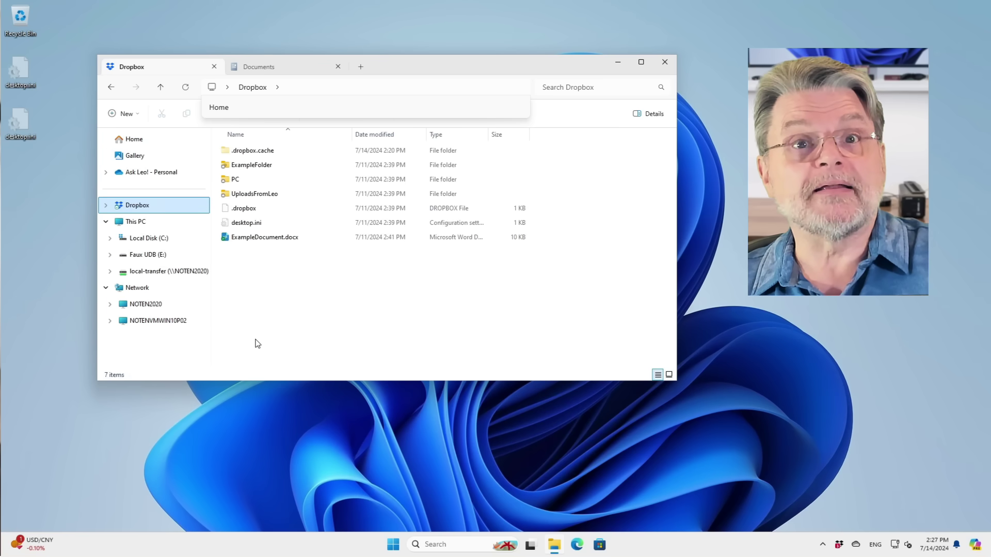
{"action": "left_click", "coordinate": [133, 139]}
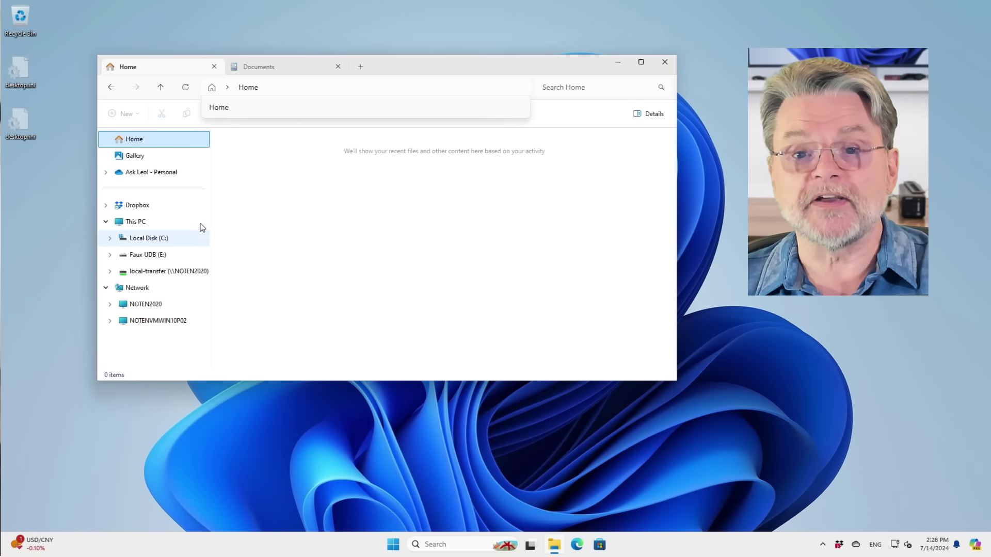
Step: Go to the user's profile folder under C:\Users via the address bar
{"action": "left_click", "coordinate": [300, 81]}
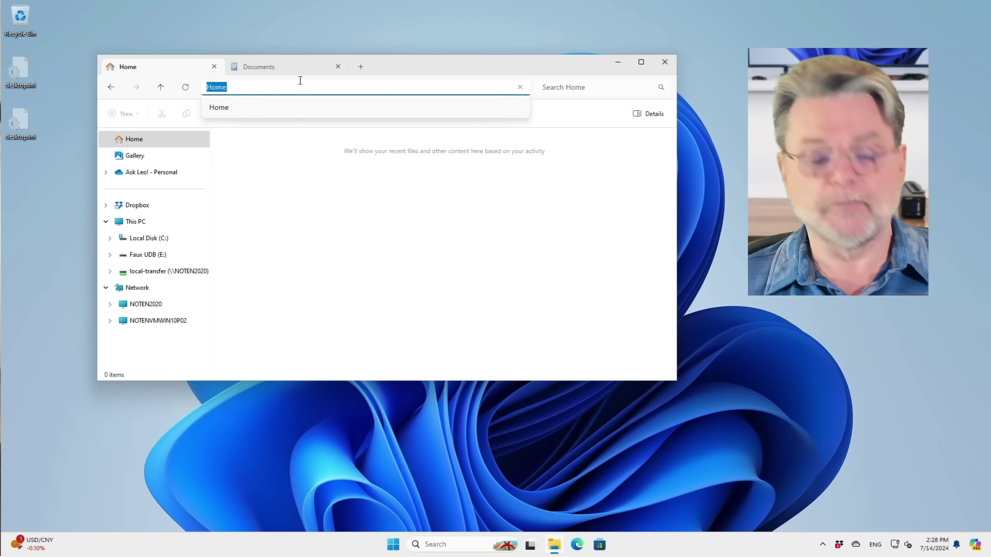
{"action": "type", "text": "c:\\us"}
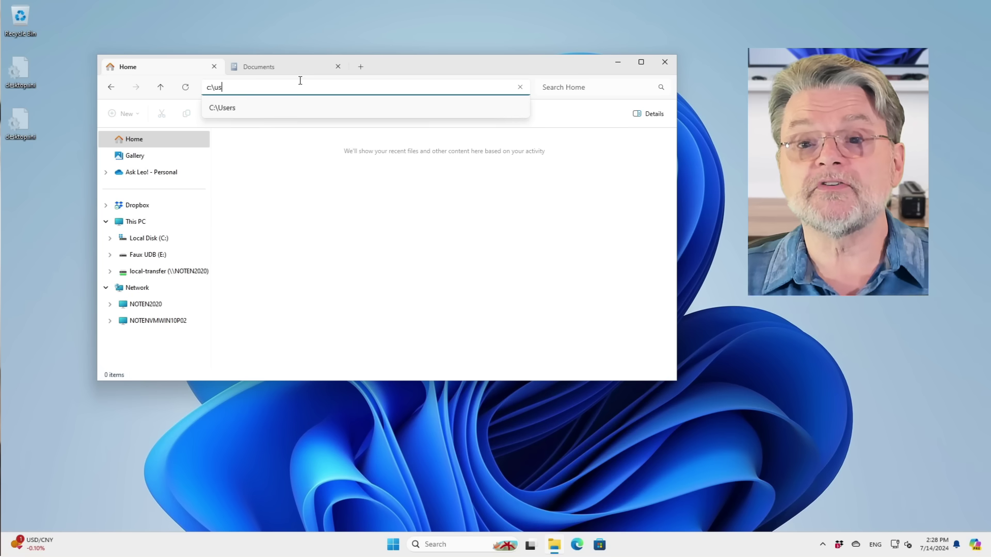
{"action": "key", "text": "Tab"}
{"action": "type", "text": "\\as"}
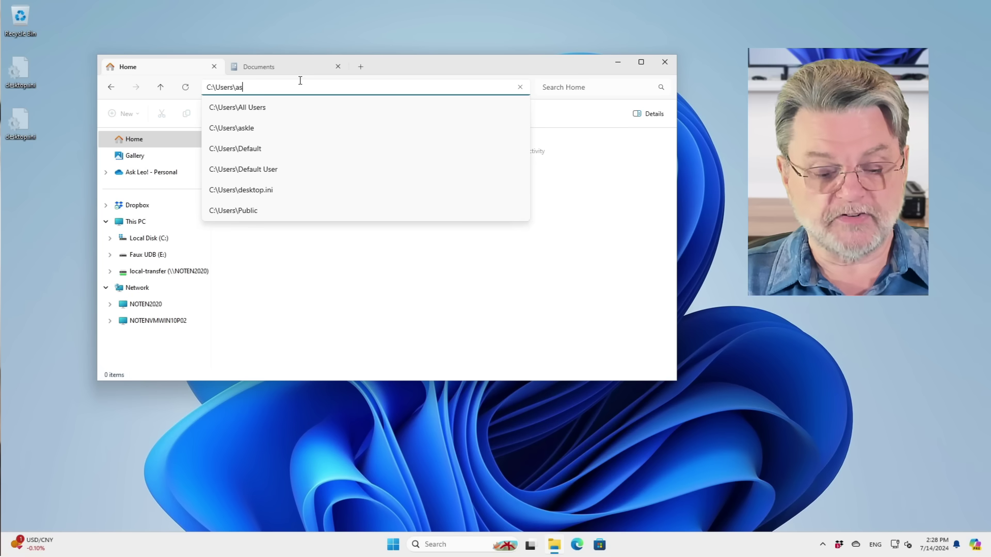
{"action": "type", "text": "kleo"}
{"action": "key", "text": "Return"}
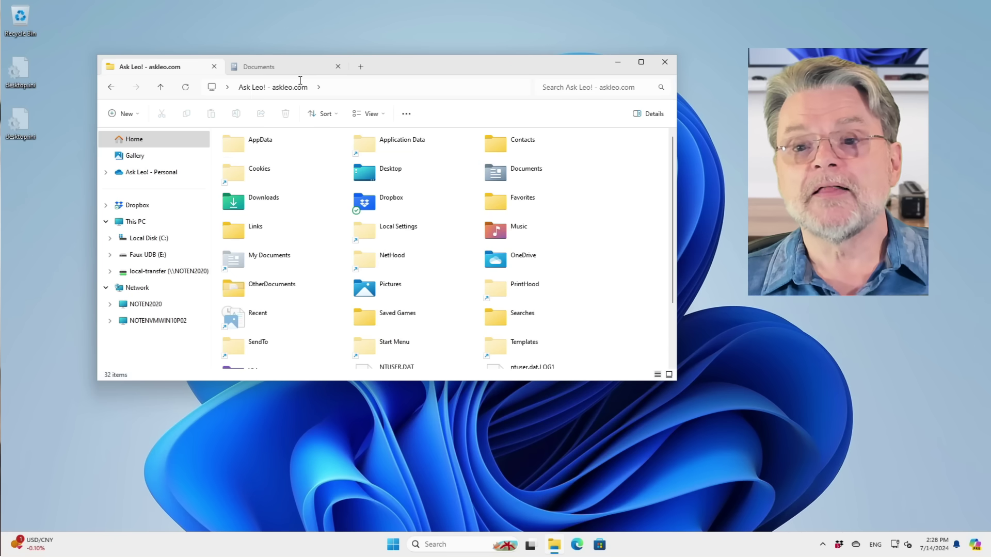
Step: Create a new folder there named My-Folder-Of-Documents
{"action": "right_click", "coordinate": [613, 191]}
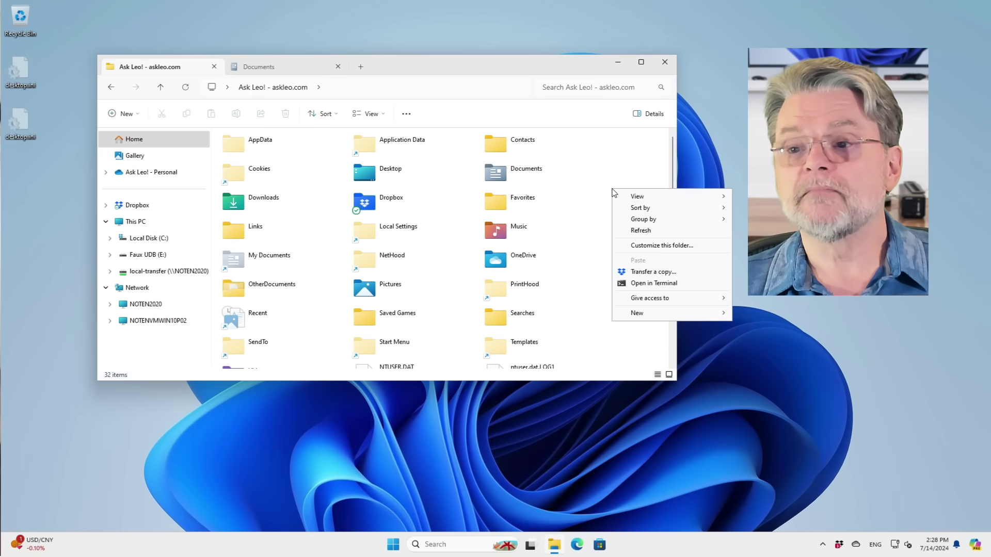
{"action": "mouse_move", "coordinate": [643, 313]}
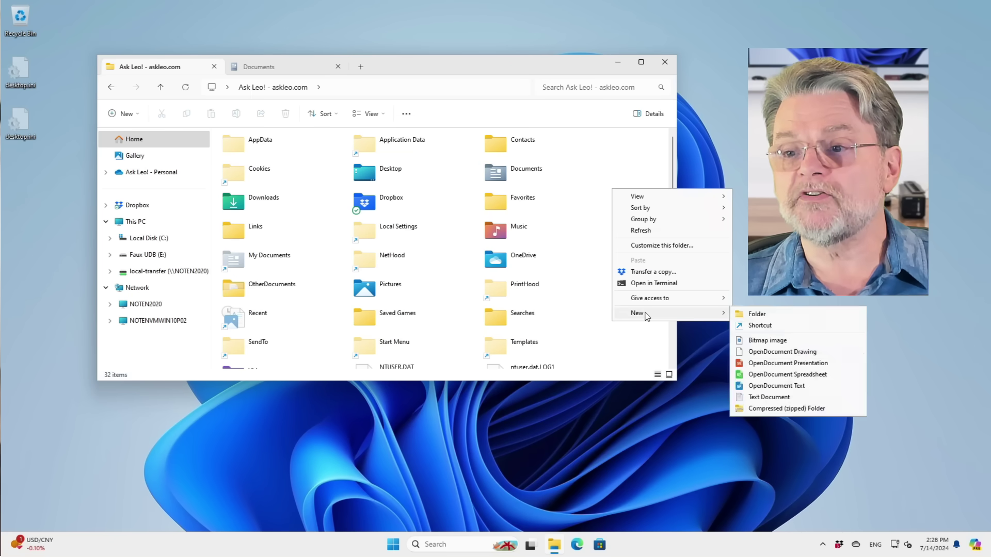
{"action": "left_click", "coordinate": [757, 315]}
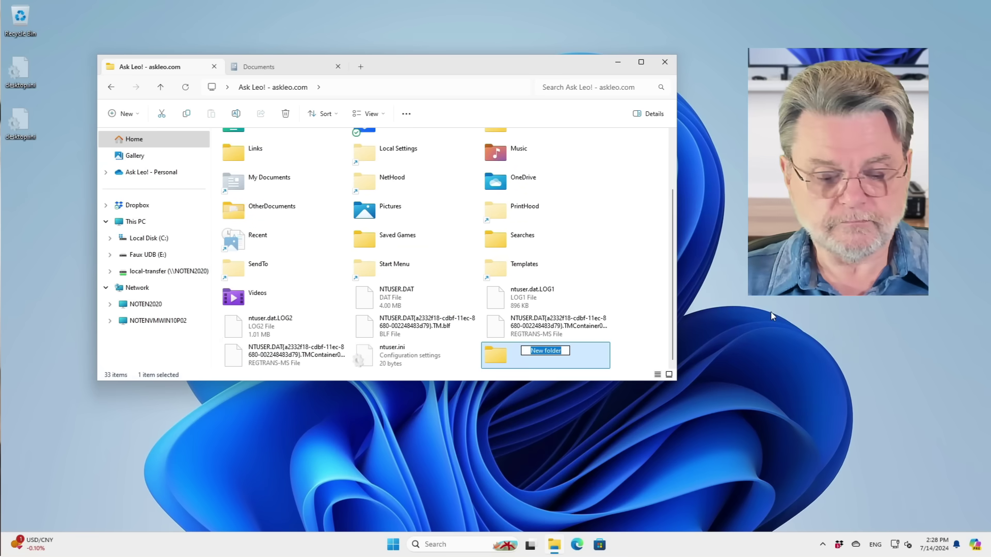
{"action": "type", "text": "My-Fo"}
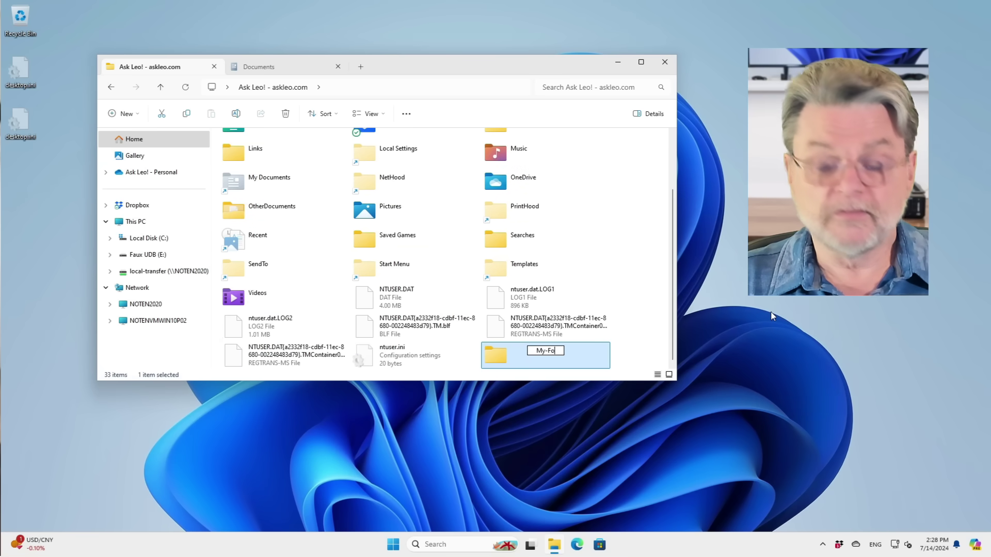
{"action": "type", "text": "lder-Of"}
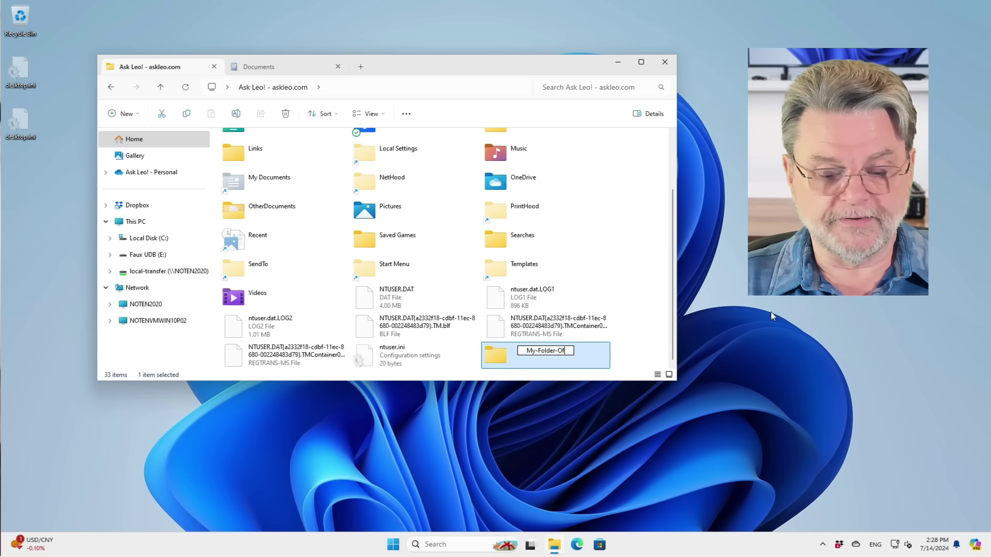
{"action": "type", "text": "-Documents"}
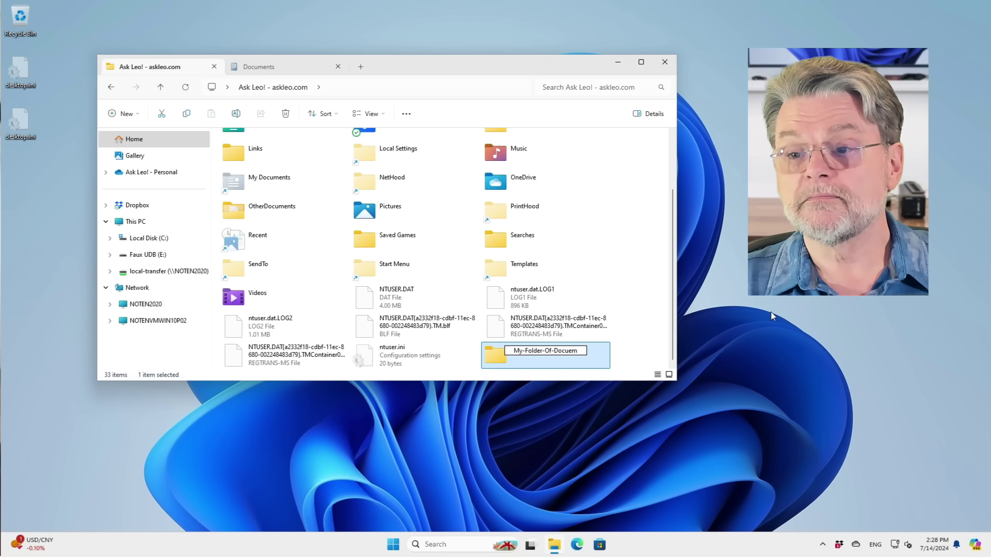
{"action": "key", "text": "Return"}
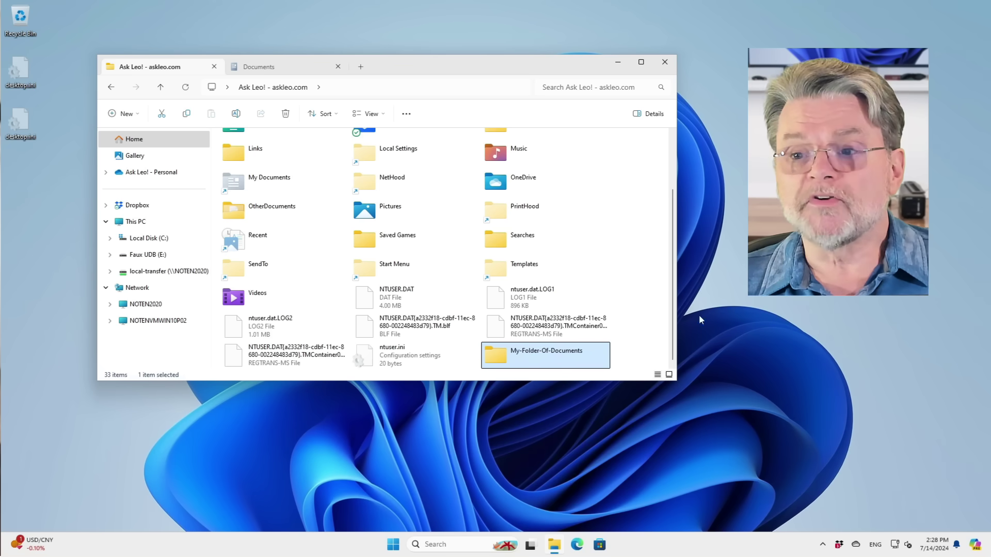
Step: Pin My-Folder-Of-Documents to Quick access and open it from the navigation pane
{"action": "right_click", "coordinate": [510, 351]}
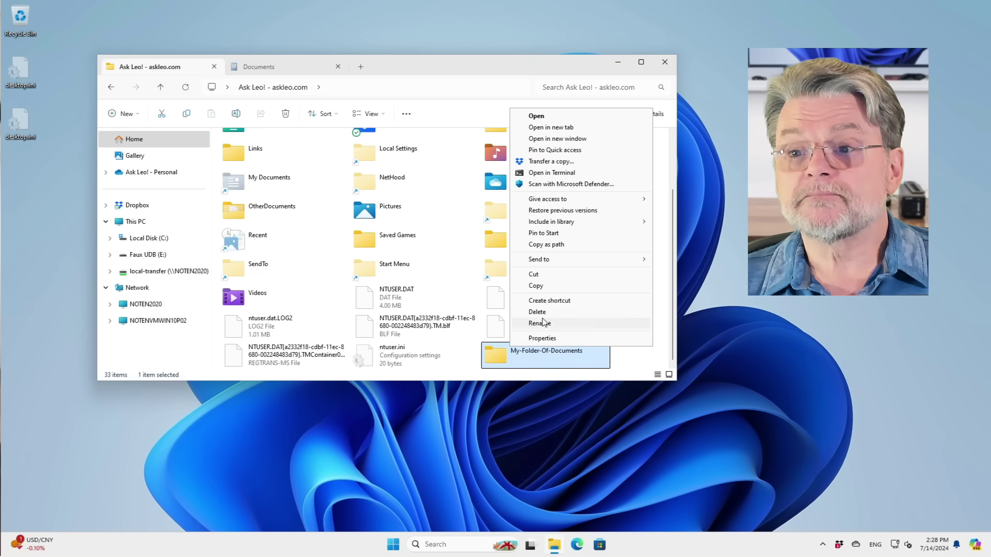
{"action": "left_click", "coordinate": [572, 154]}
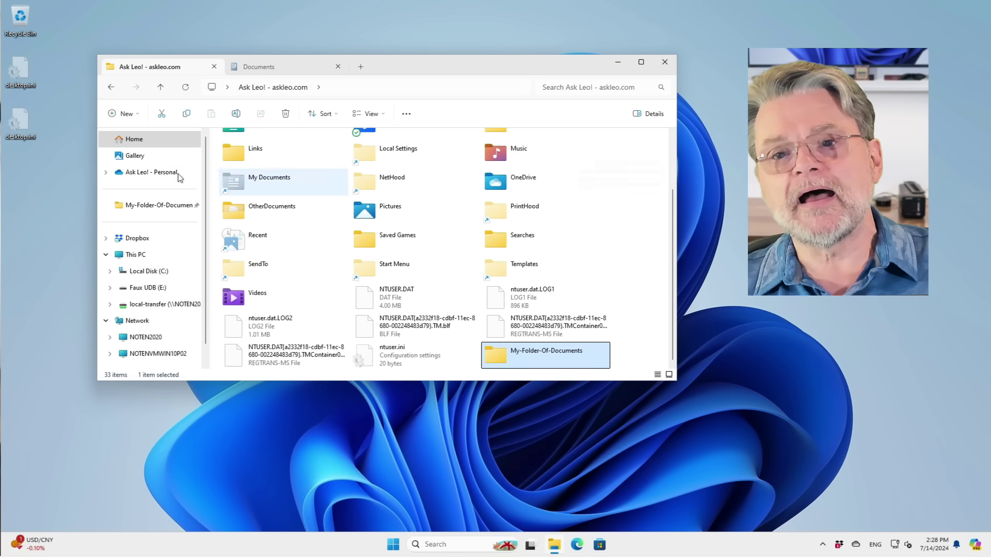
{"action": "left_click", "coordinate": [159, 209]}
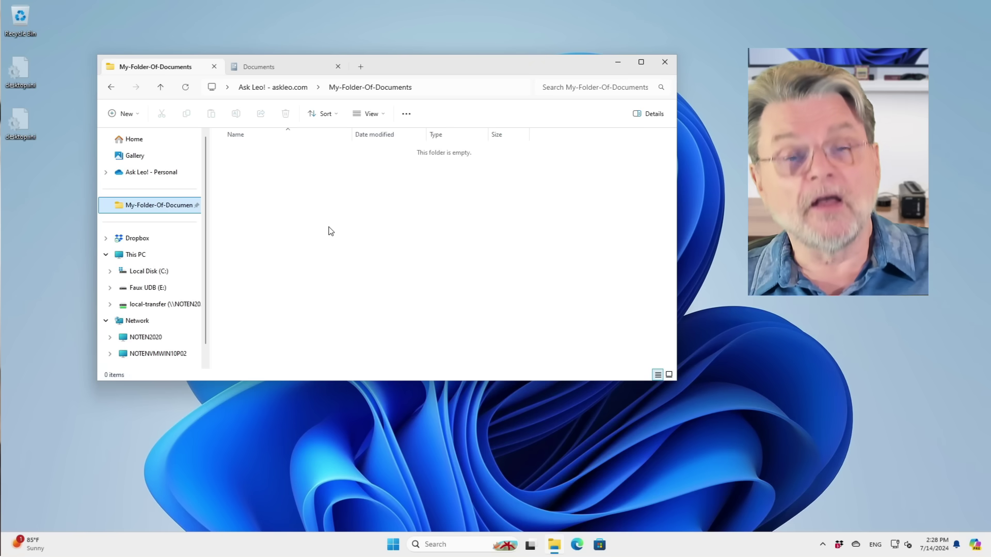